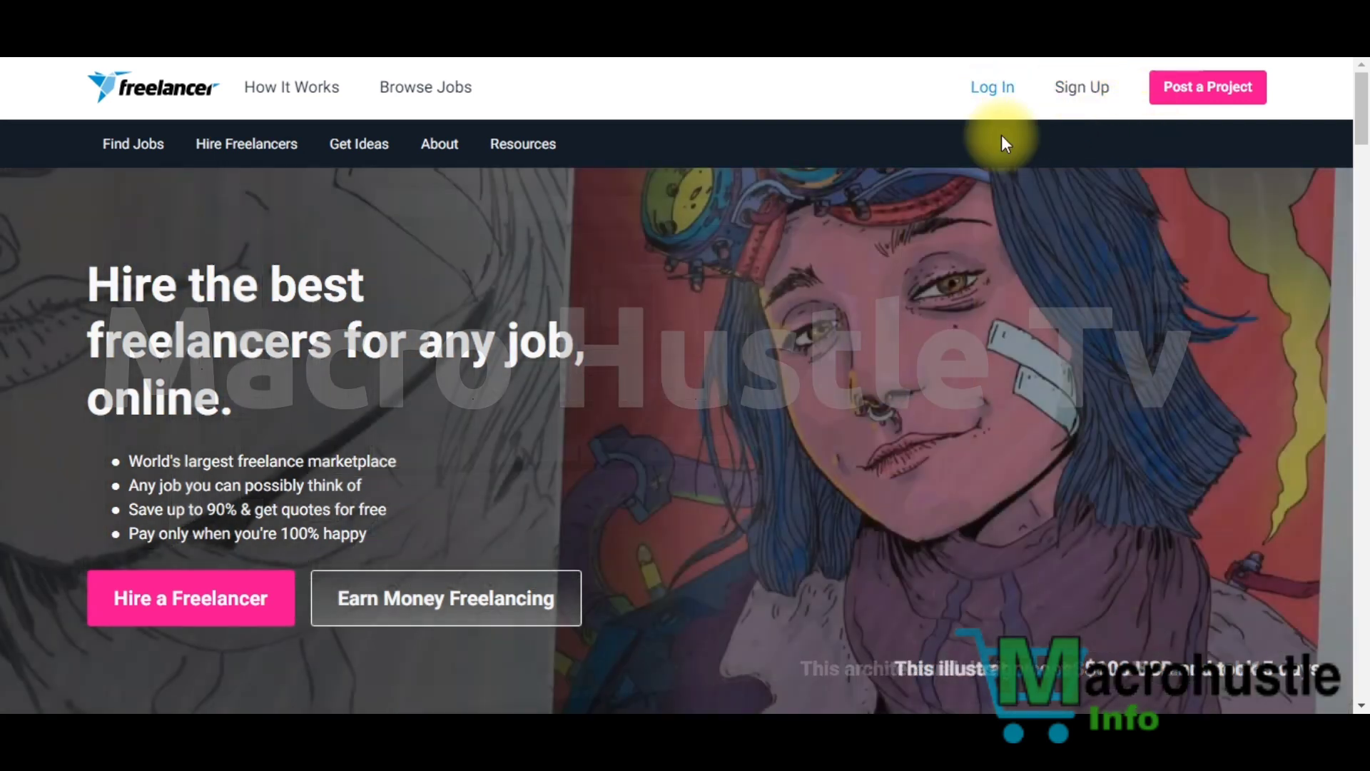
Sign in to Freelancer.com and arrive on the Browse freelancers page
left_click(982, 211)
left_click(1081, 87)
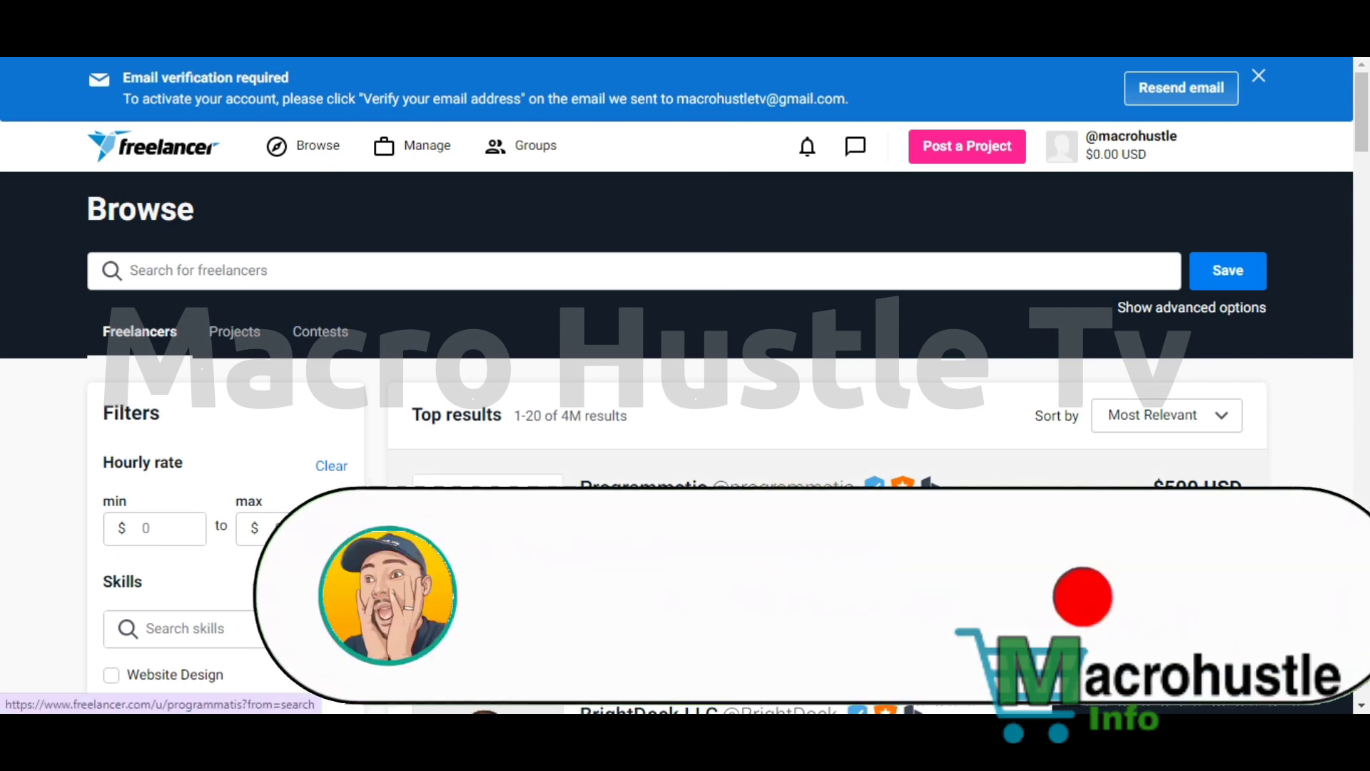
Scroll down to the Top results list showing Programmatis and BrightDock
scroll(538, 365, "down", 4)
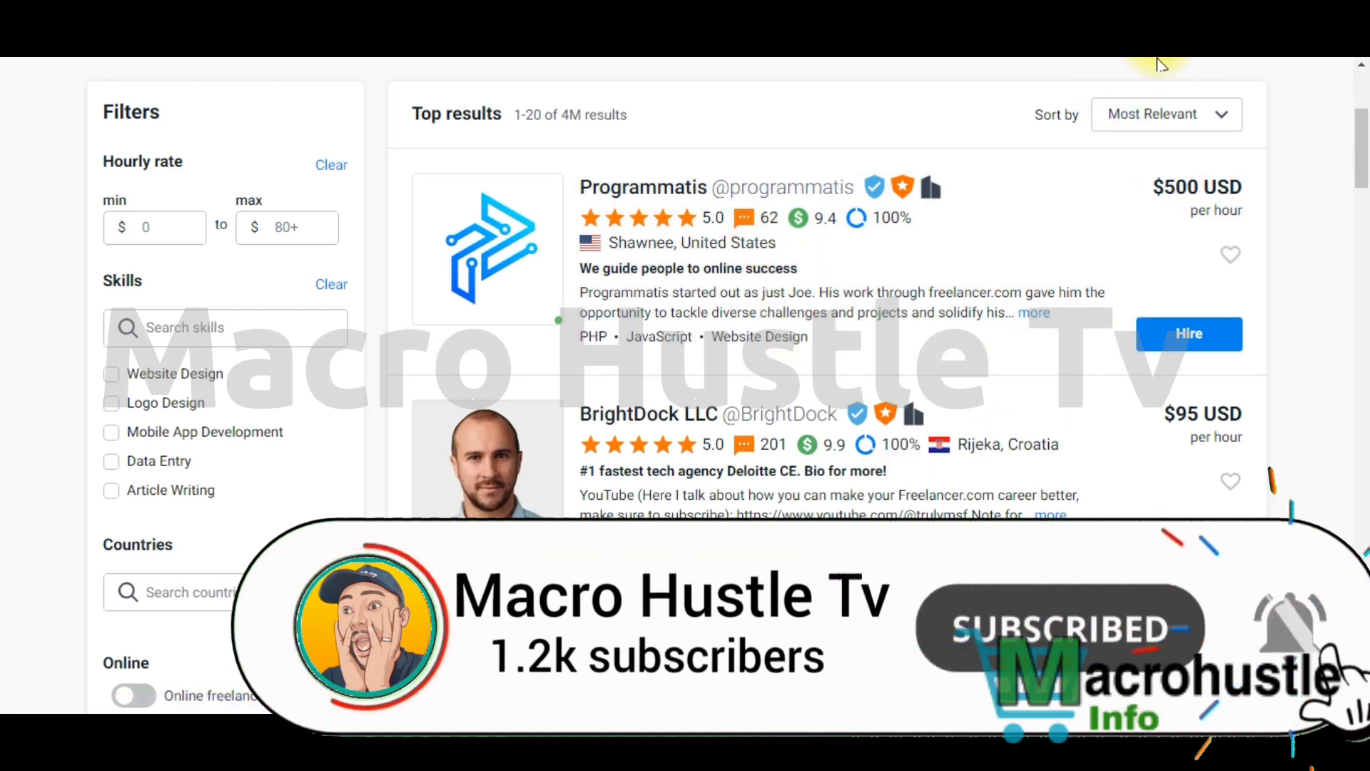
Return to the top of the Browse page and start posting a new project
mouse_move(557, 191)
left_mouse_down()
mouse_move(498, 315)
mouse_move(561, 192)
left_mouse_up()
mouse_move(566, 438)
left_mouse_down()
mouse_move(1132, 428)
mouse_move(822, 498)
mouse_move(625, 471)
left_mouse_up()
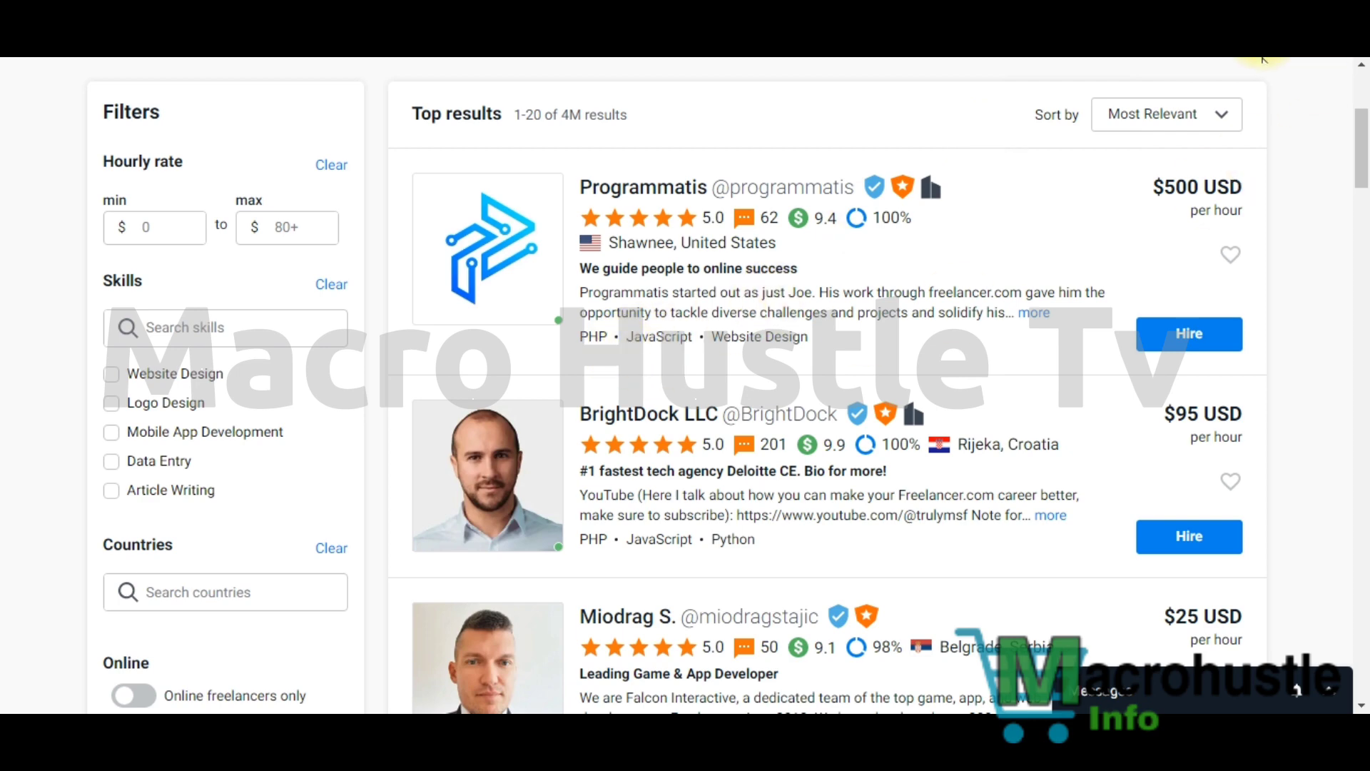
scroll(1263, 59, "up", 5)
left_click(962, 153)
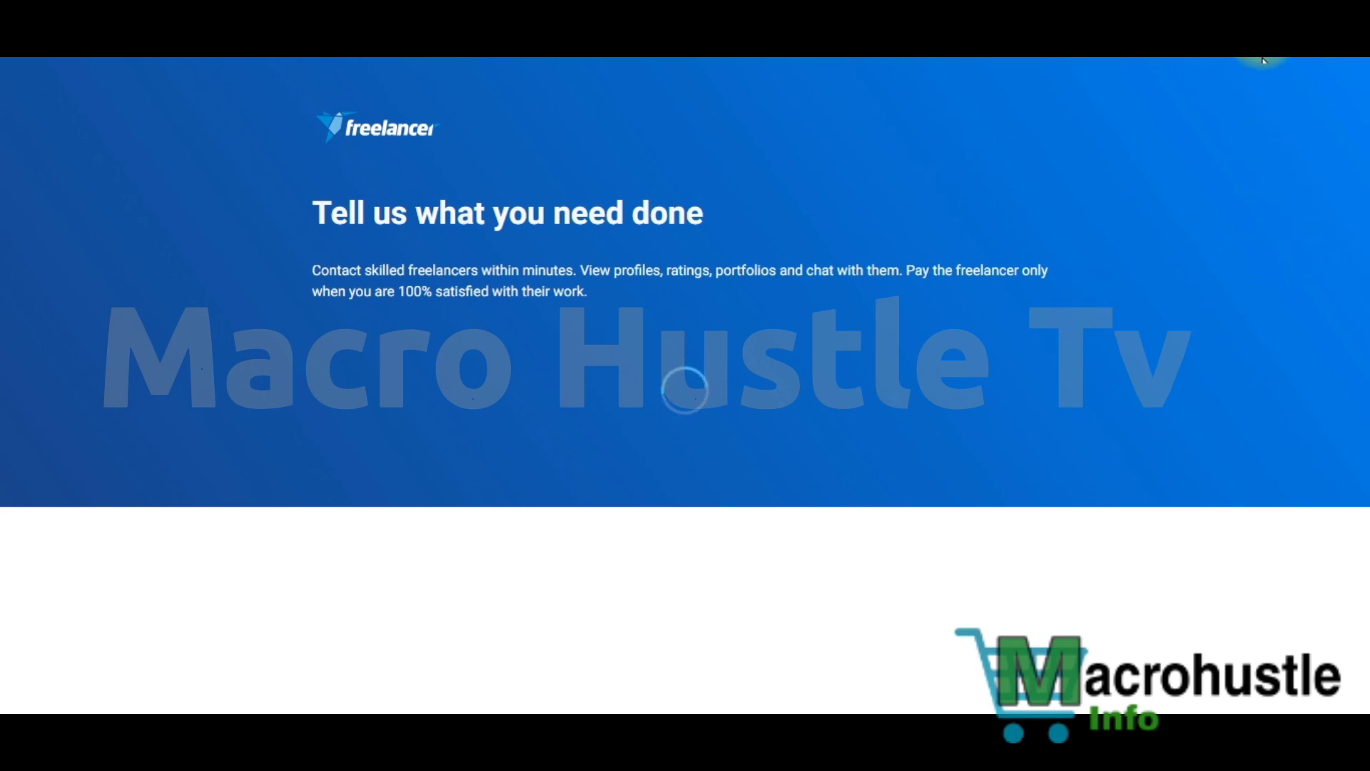
Focus the project name field on the blank form, then switch to the ChatGPT tab
left_click(370, 414)
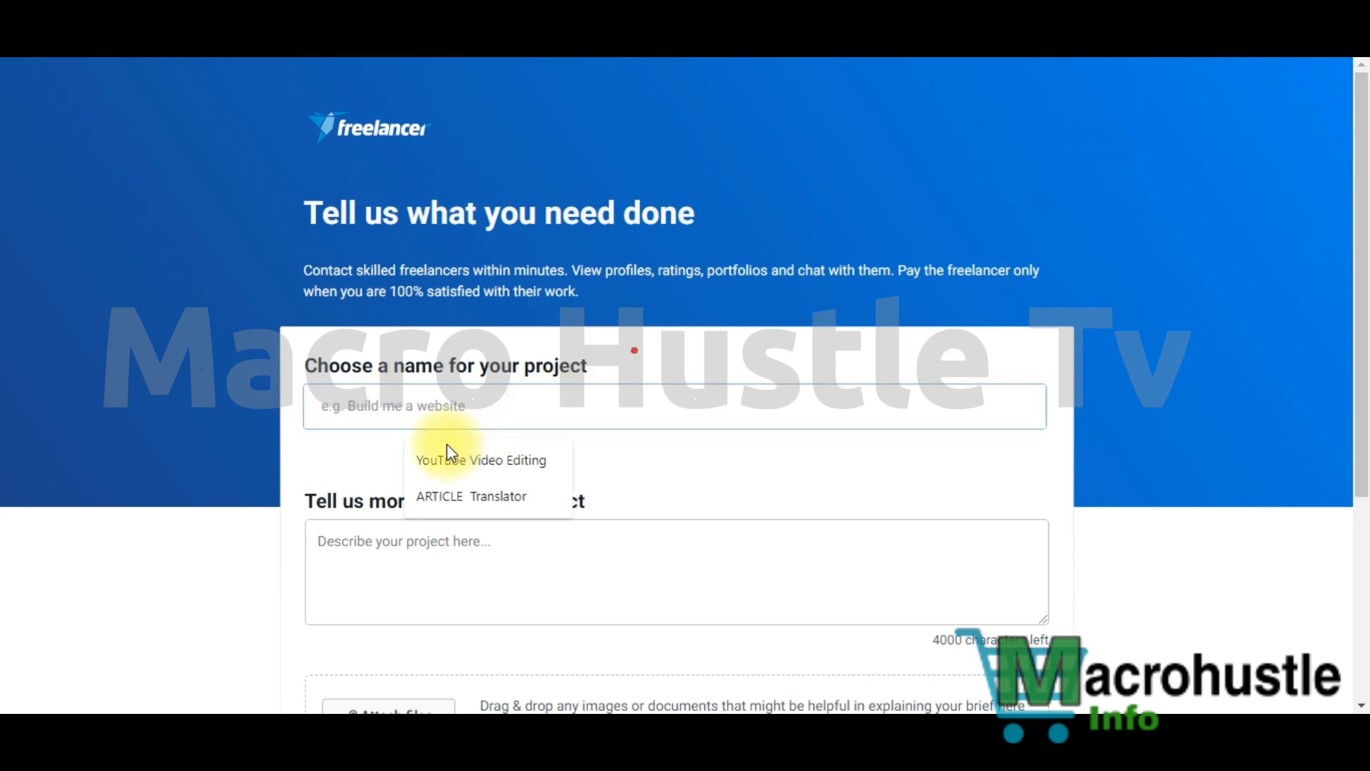
left_click_drag(392, 414, 686, 409)
left_click_drag(414, 589, 715, 573)
left_click(373, 639)
left_click(672, 602)
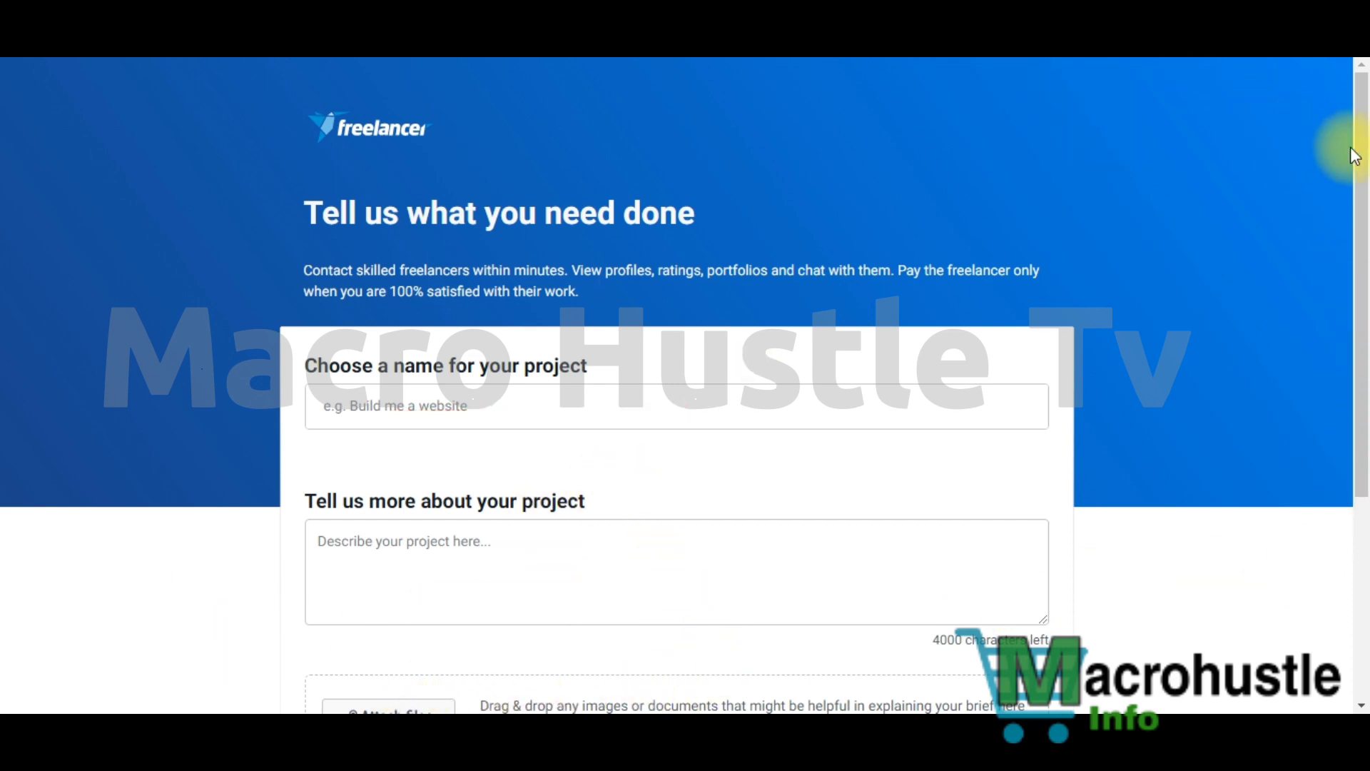
left_click_drag(1360, 143, 1366, 345)
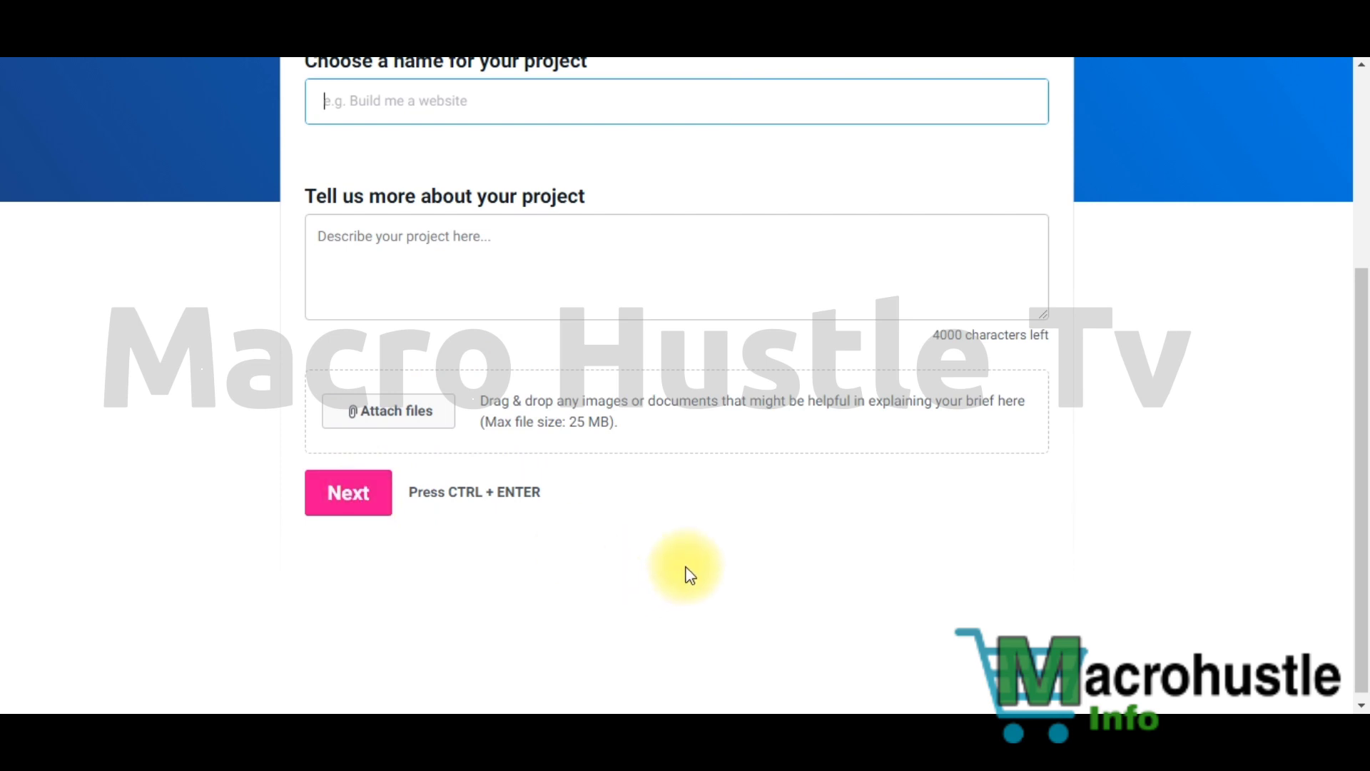
scroll(712, 588, "up", 3)
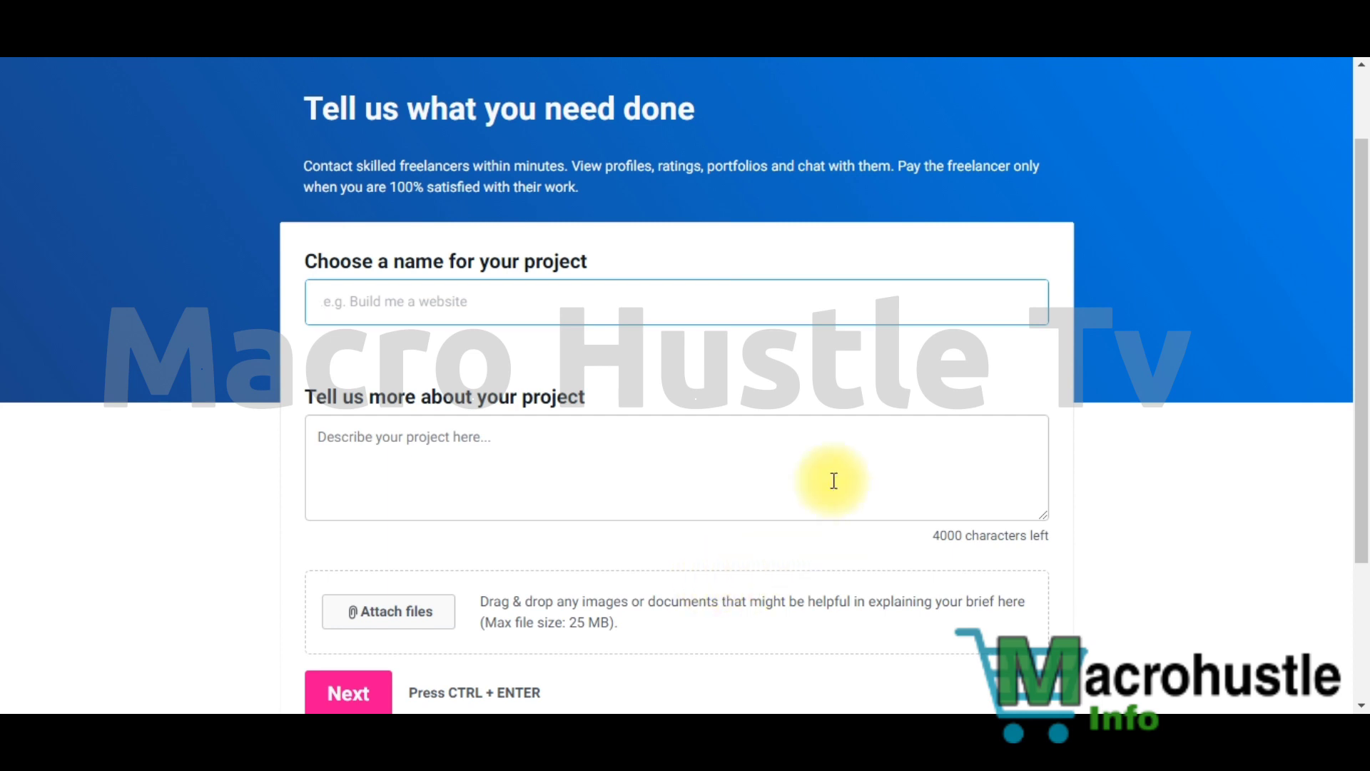
left_click(1263, 58)
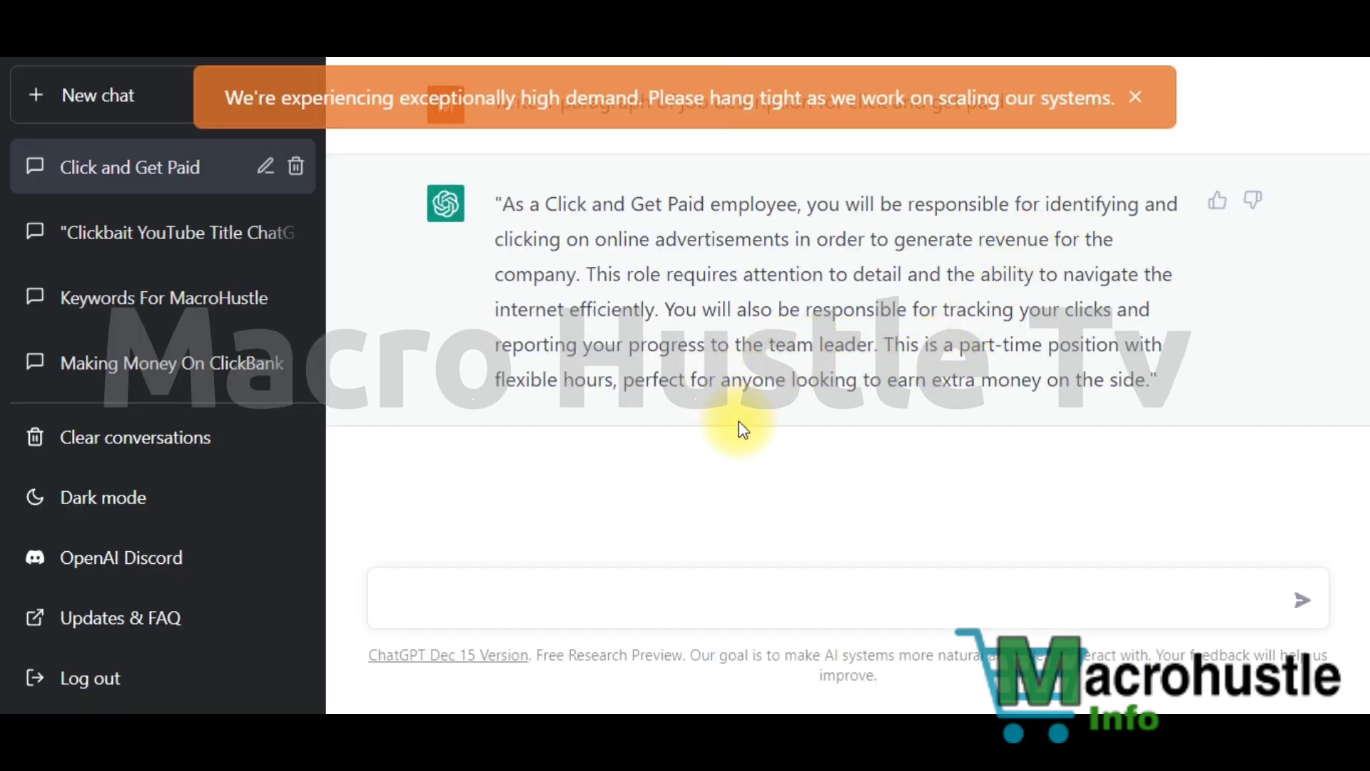
Select the generated Click and Get Paid job description in ChatGPT, dismissing the high-demand notice
left_click_drag(509, 198, 1153, 380)
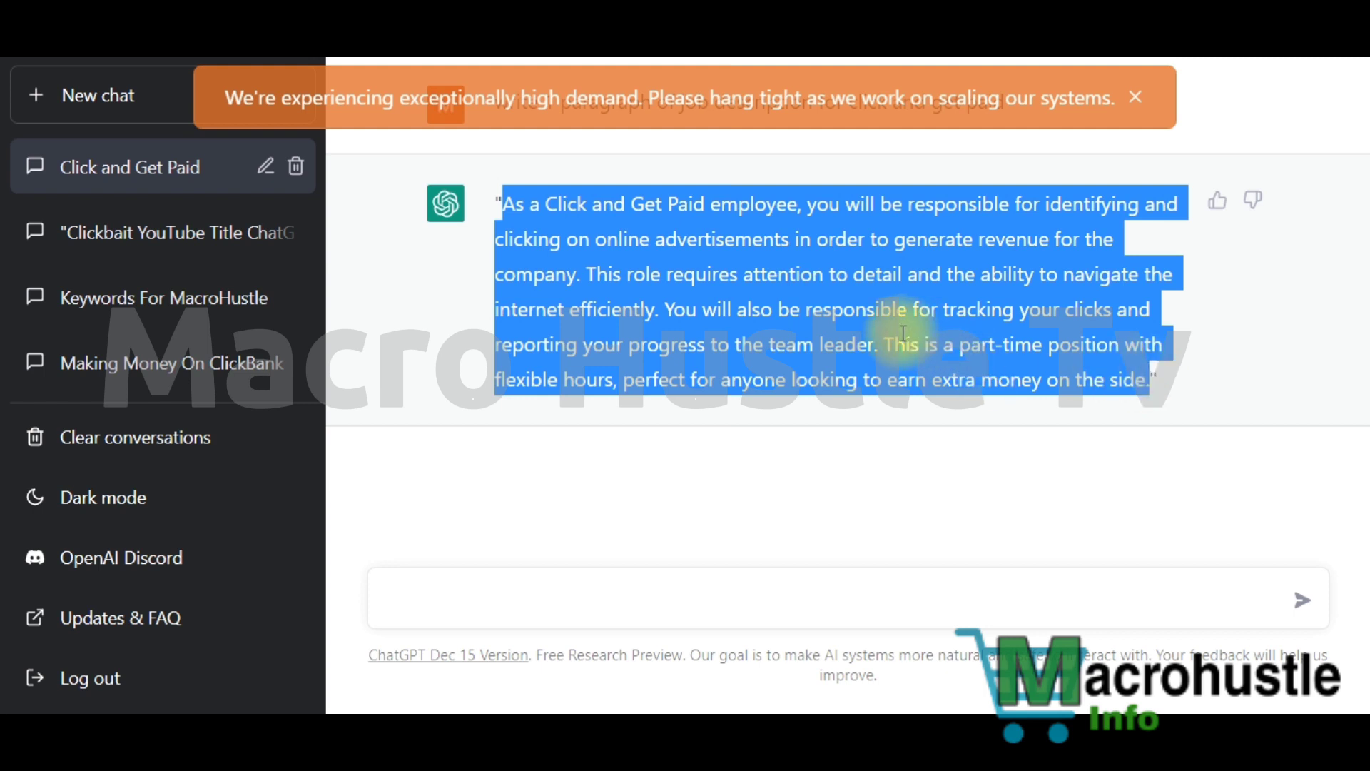
left_click(1257, 60)
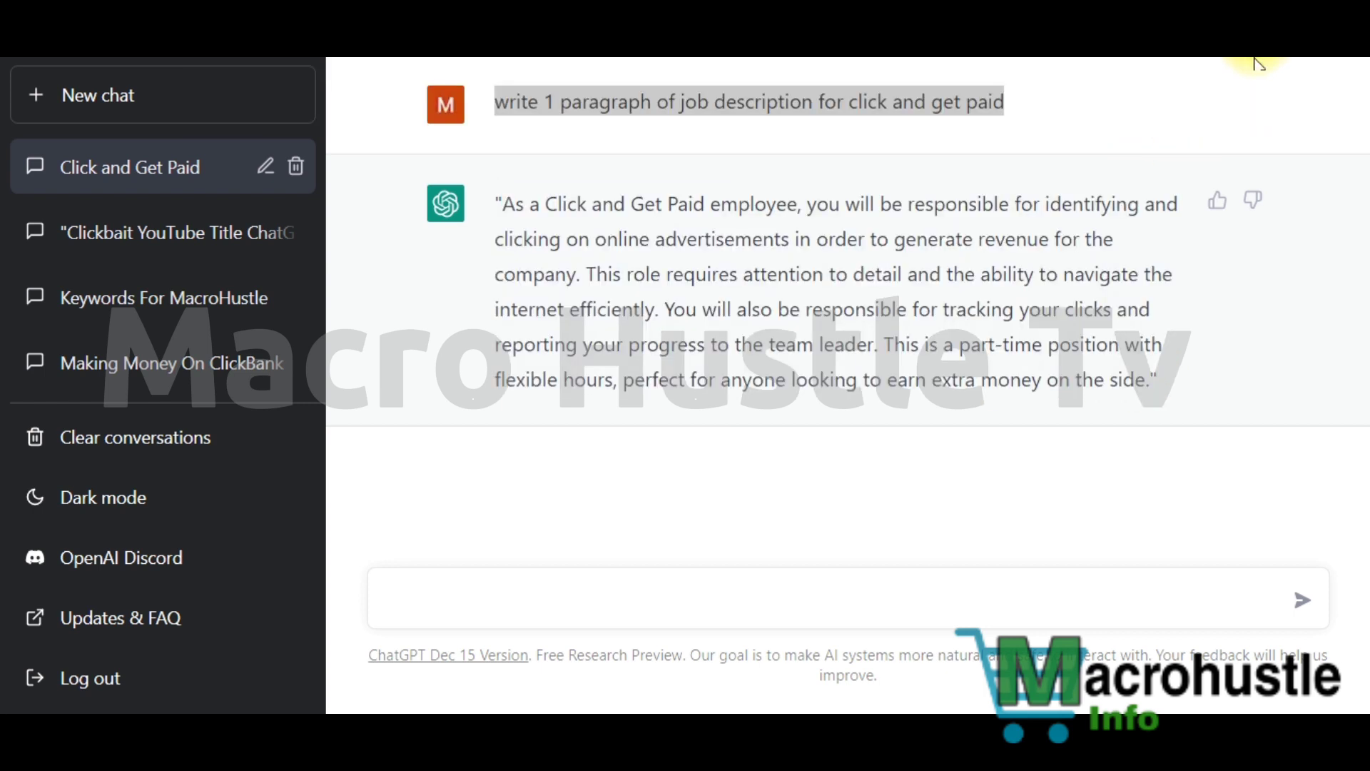
left_click(553, 599)
type("write 1 paragraph of job description for click and get paid")
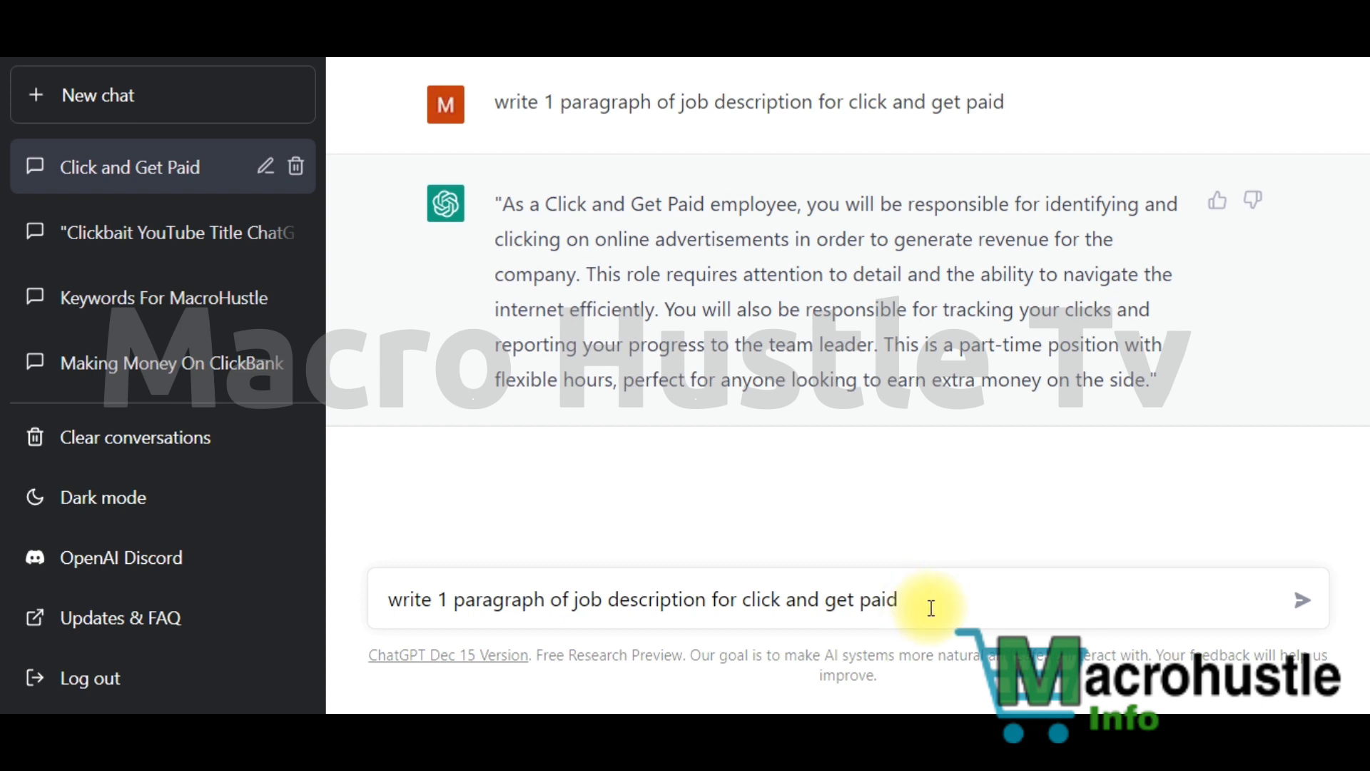
left_click(510, 205)
left_click_drag(510, 205, 1168, 392)
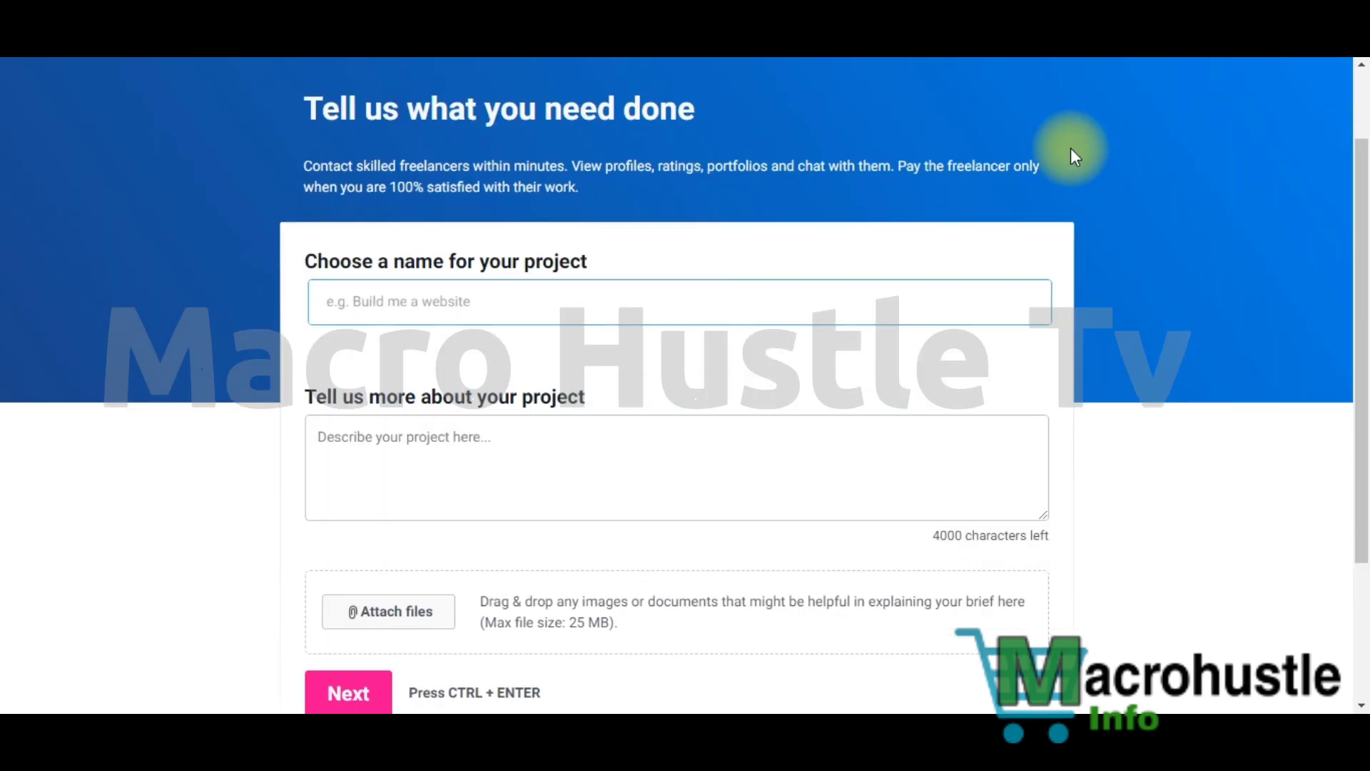
Title the project 'URGENT NEED FOR WEBSITE DEVELOPER (REDESIGN)' and begin the redesign description
left_click(447, 298)
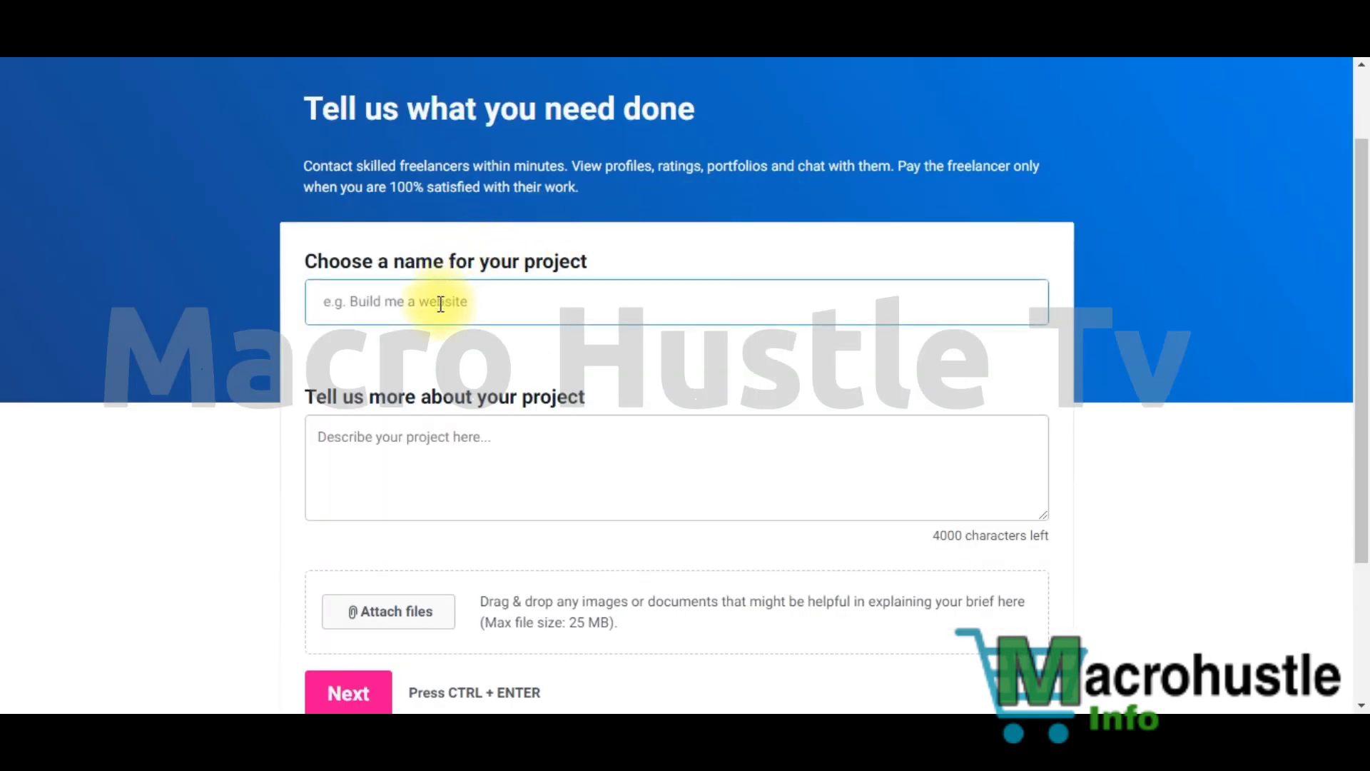
left_click(440, 302)
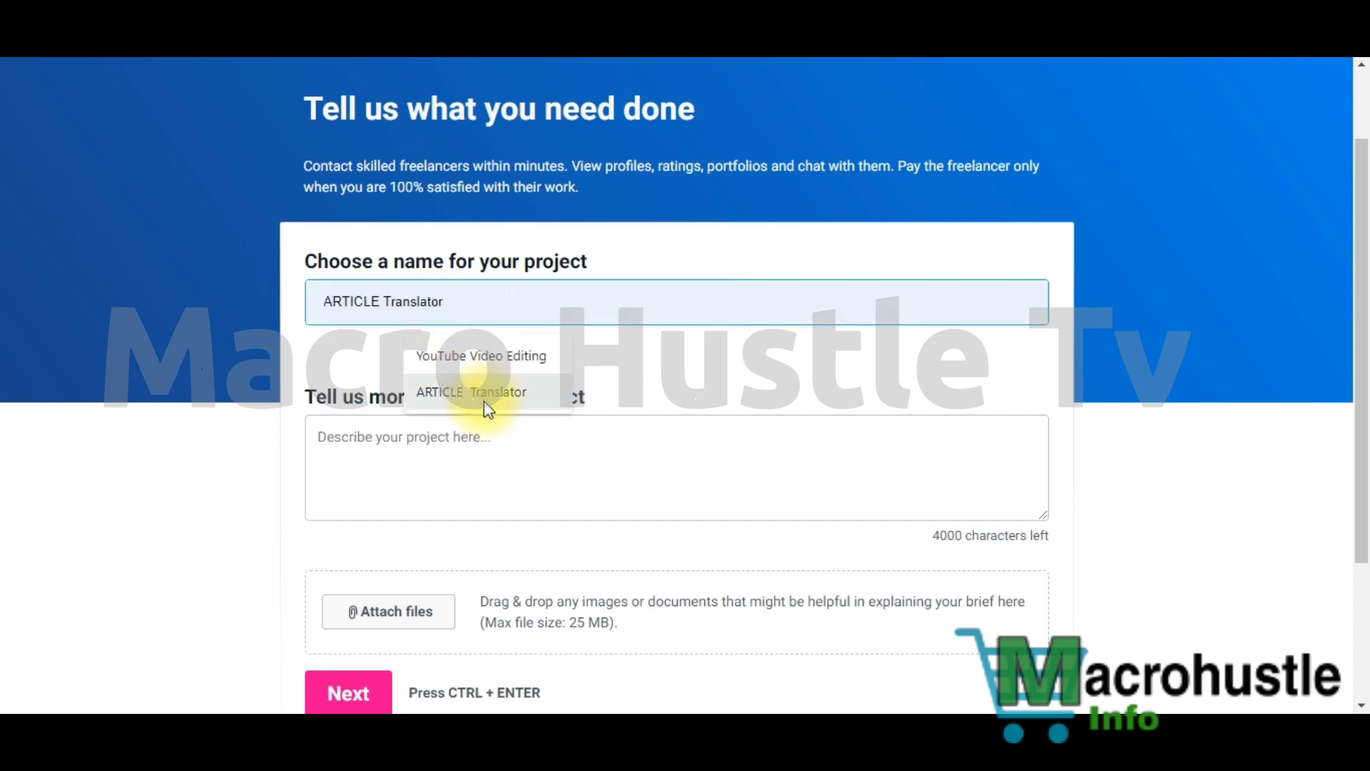
type("URGENT NEED FOR WEBSITE DEVELOPER (REDESIGN")
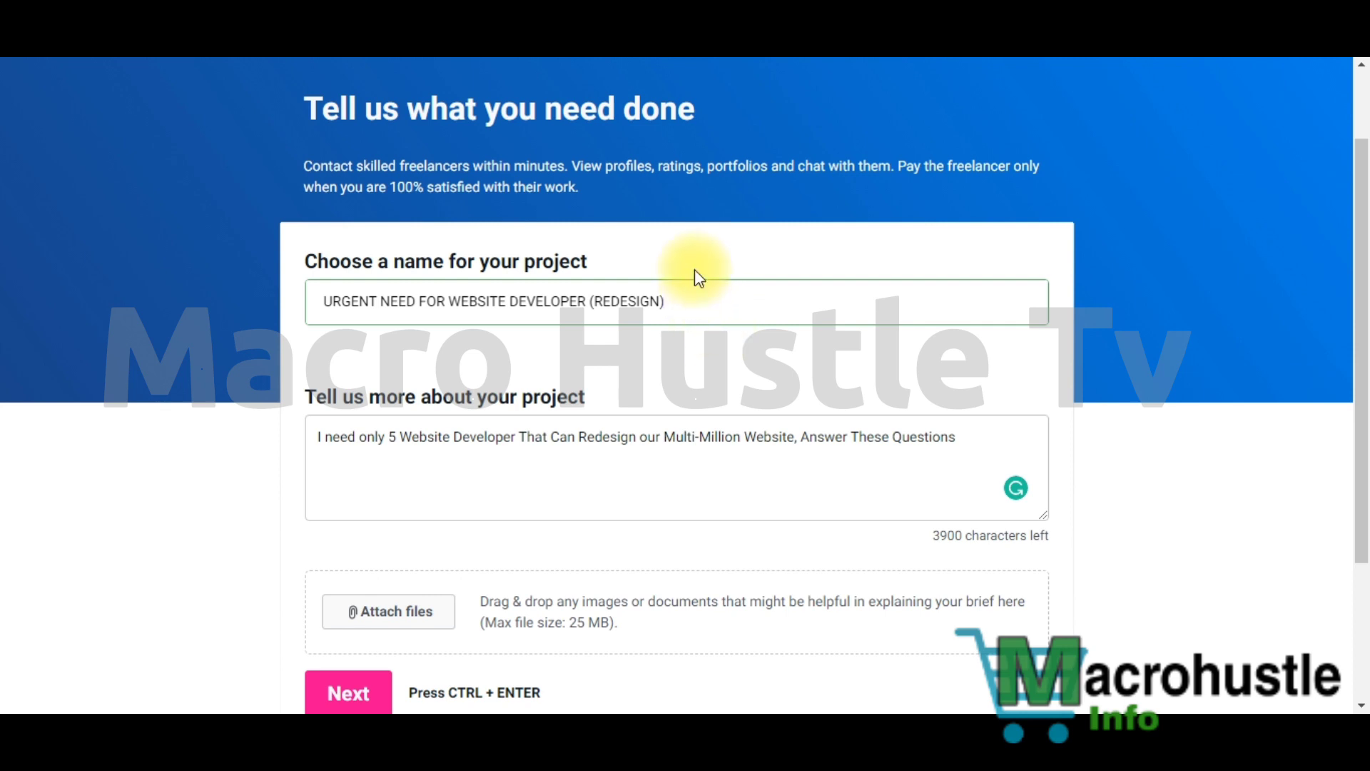
left_click(596, 475)
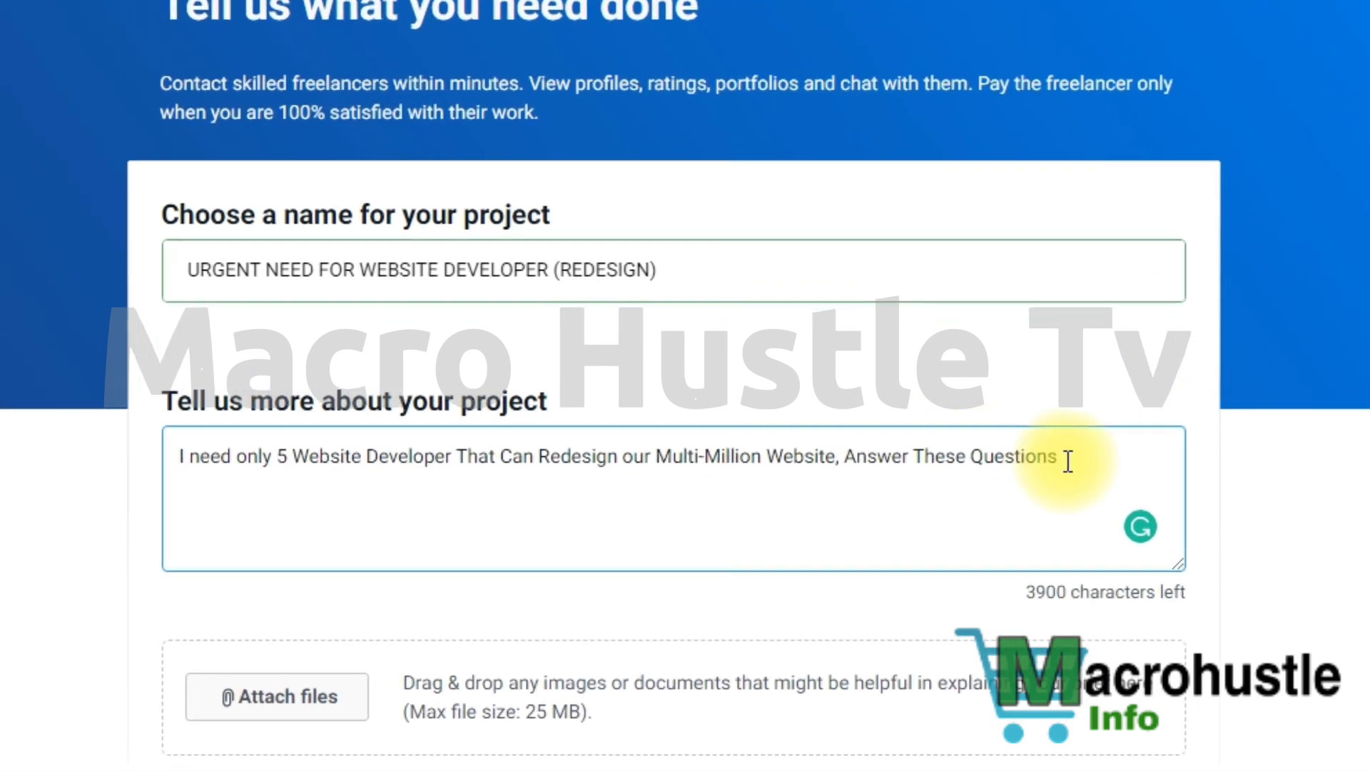
Paste the systeme.io link on a new line below the description text
left_click_drag(1068, 460, 842, 458)
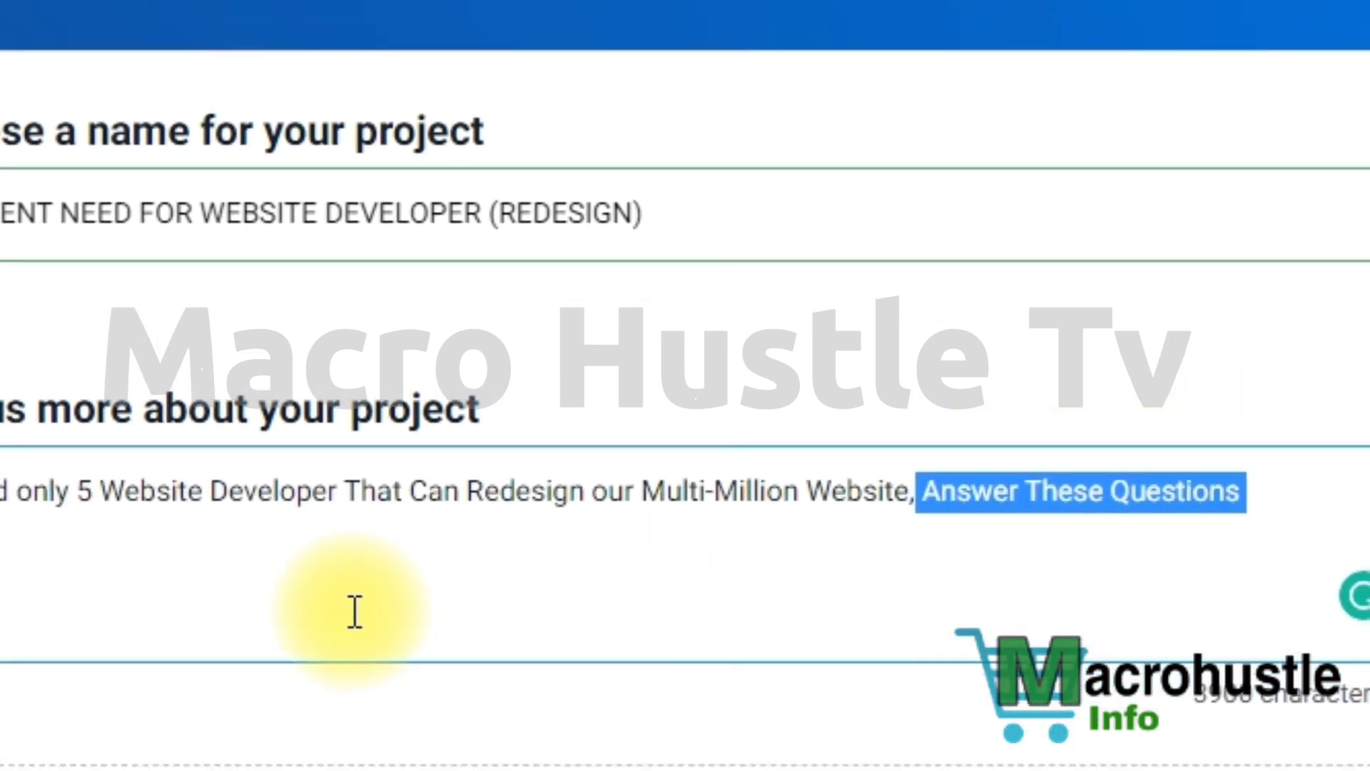
left_click(33, 502)
left_click(1203, 488)
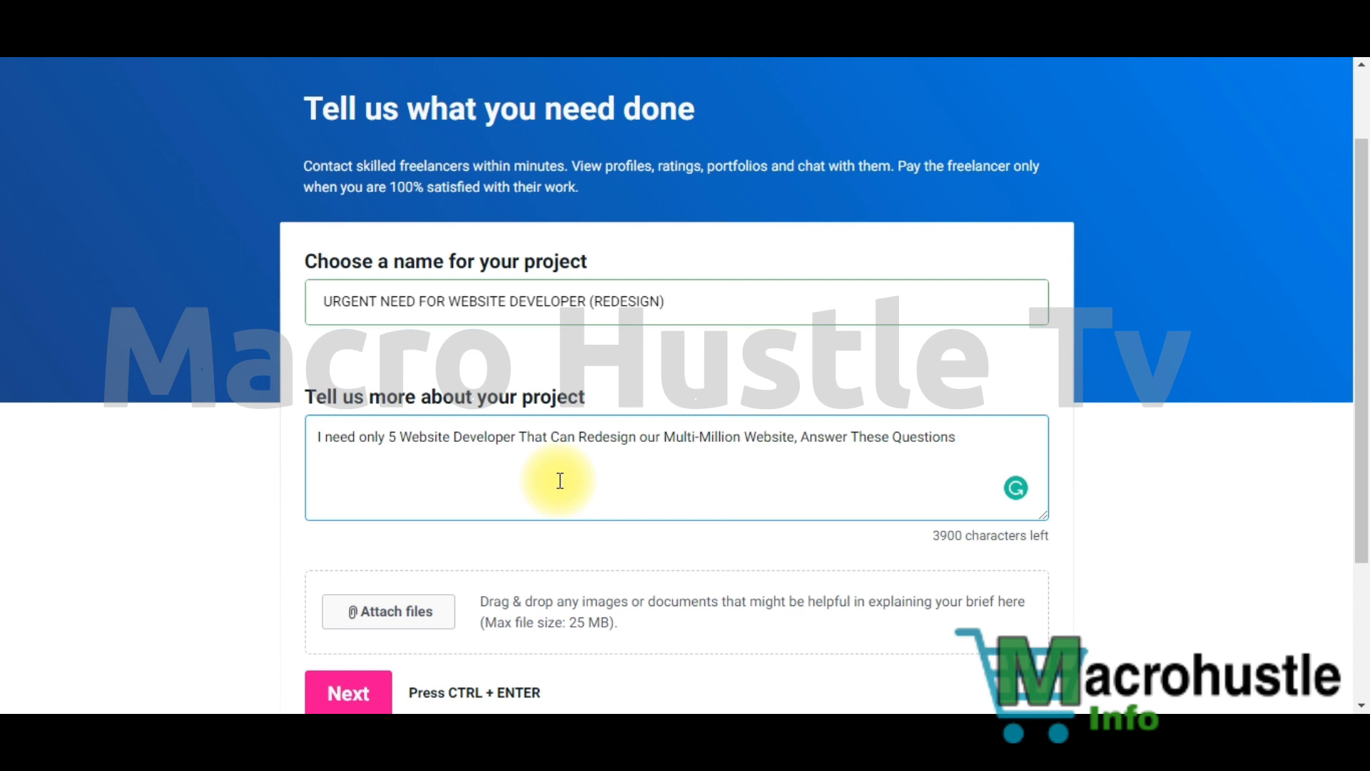
double_click(393, 436)
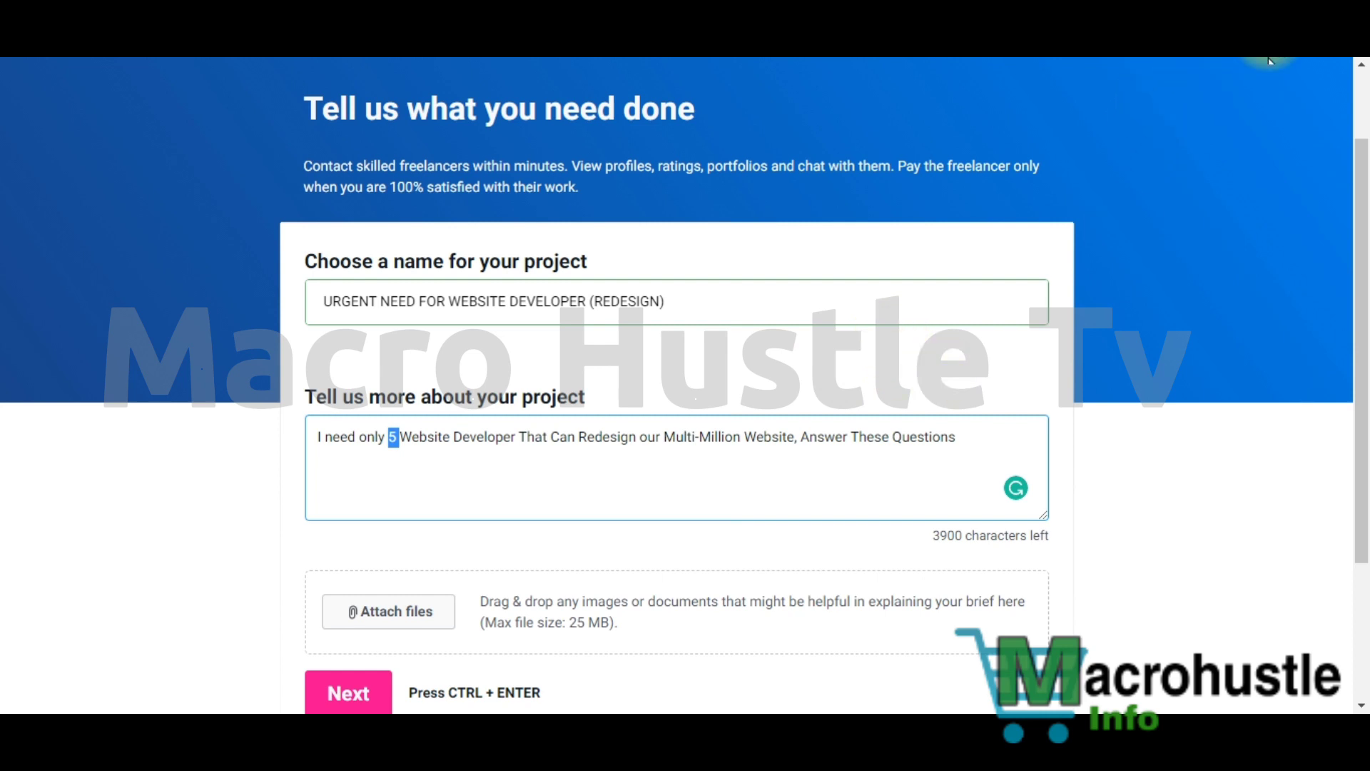
type("https://livinusanimam.systeme.io/4fdebe2c")
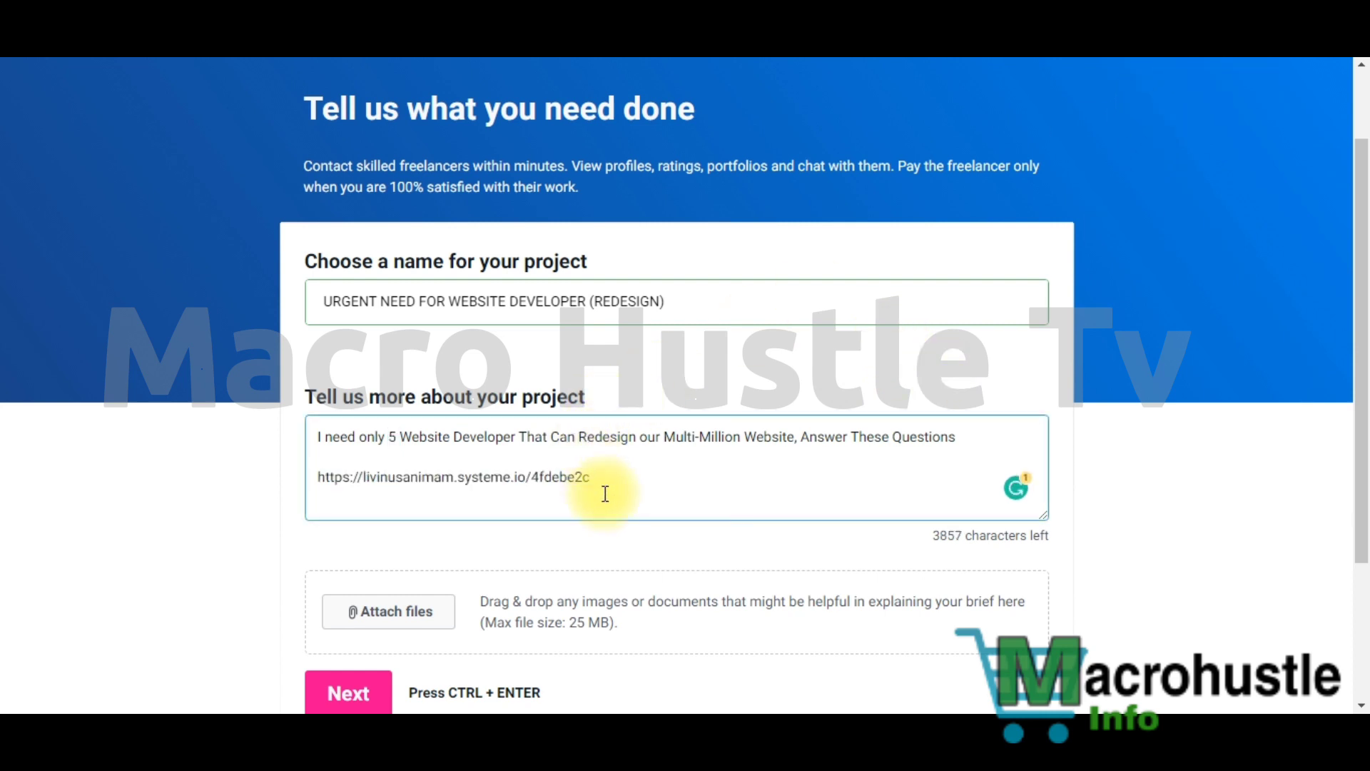